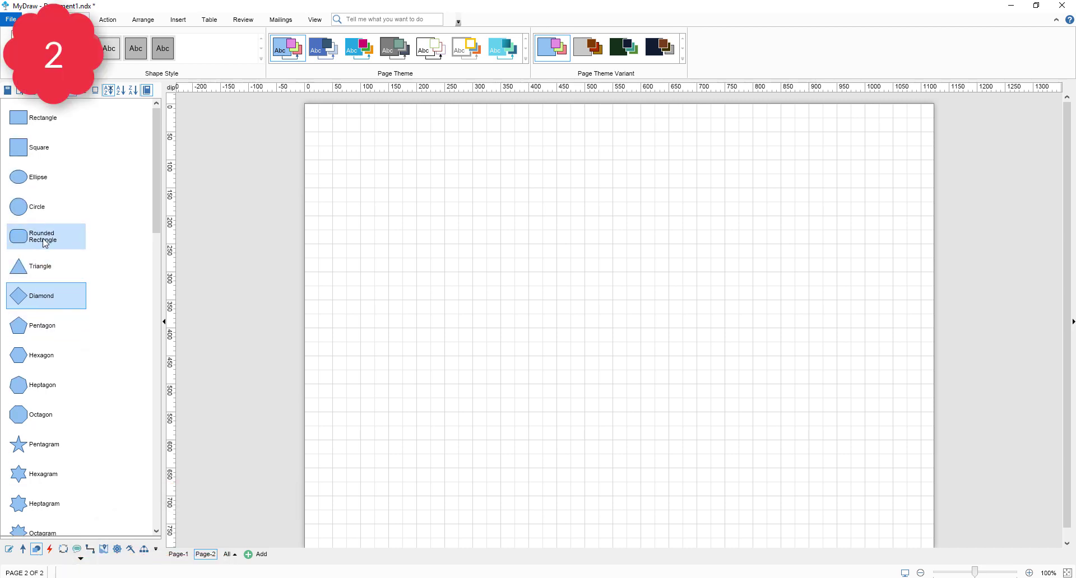
# Add a rounded rectangle about 150 by 60 dip at the page's upper-left, labelled "Recruitment Requisition"
pyautogui.moveTo(22, 236); pyautogui.dragTo(403, 136)
pyautogui.doubleClick(360, 135)
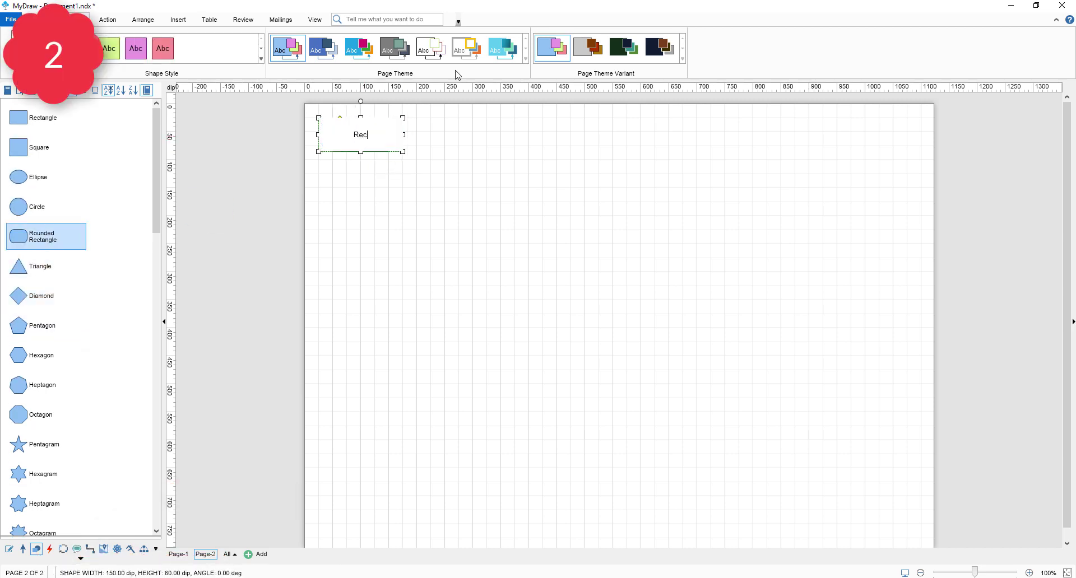
pyautogui.write('Recruitment Requisition')
pyautogui.click(326, 298)
# Place three rectangles of 80 by 60 dip in a row to the right of the Recruitment Requisition shape
pyautogui.moveTo(23, 117); pyautogui.dragTo(468, 139)
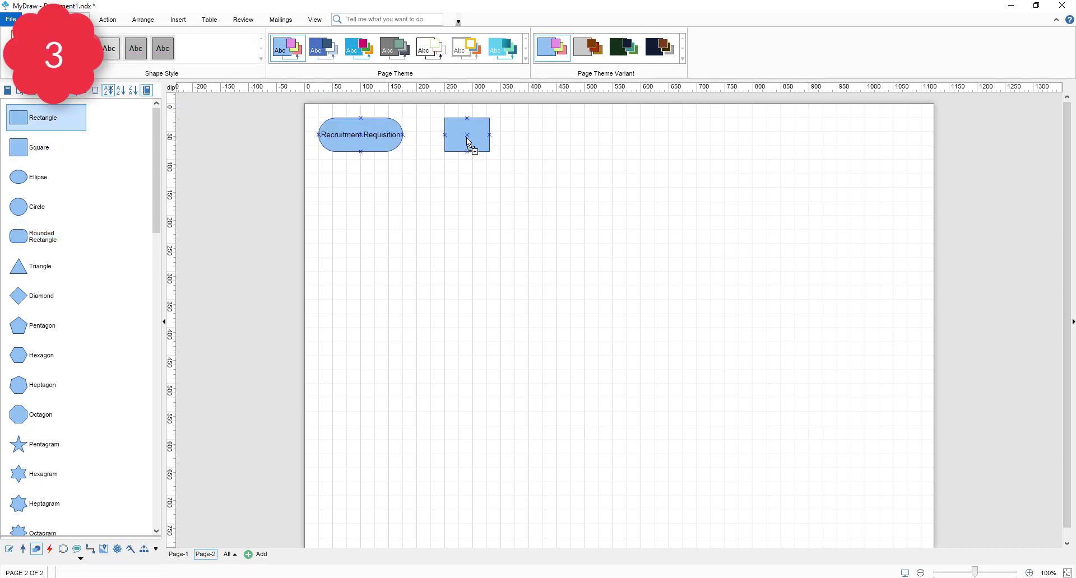
pyautogui.moveTo(310, 126); pyautogui.dragTo(553, 139)
pyautogui.moveTo(59, 118); pyautogui.dragTo(637, 138)
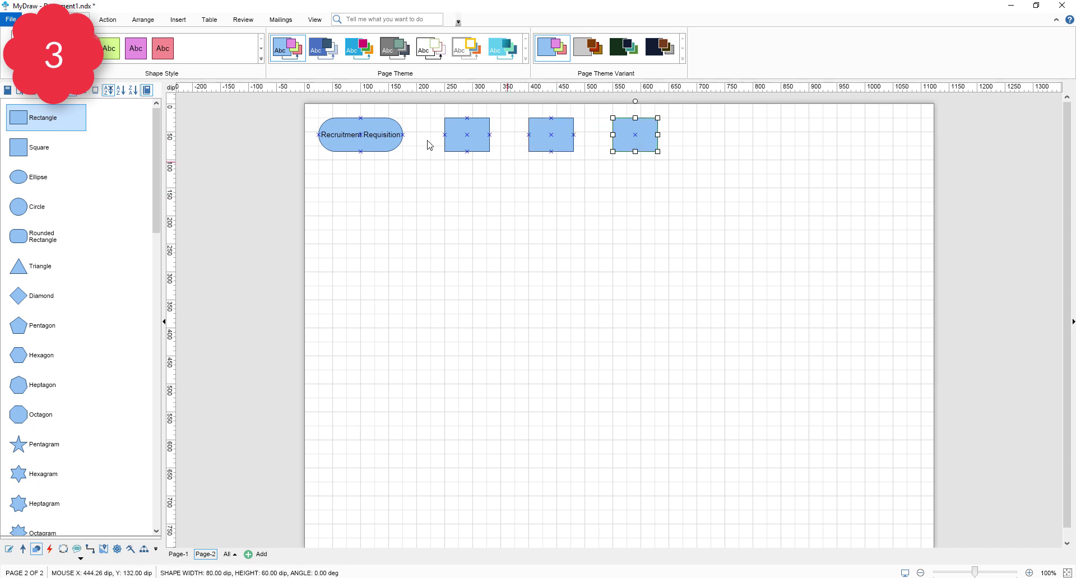
# Label the three rectangles, in order, "Selection criteria", "Advertise for the Job" and "Recive applications"
pyautogui.doubleClick(460, 134)
pyautogui.write('Selection criteria')
pyautogui.doubleClick(550, 130)
pyautogui.write('Advertise for')
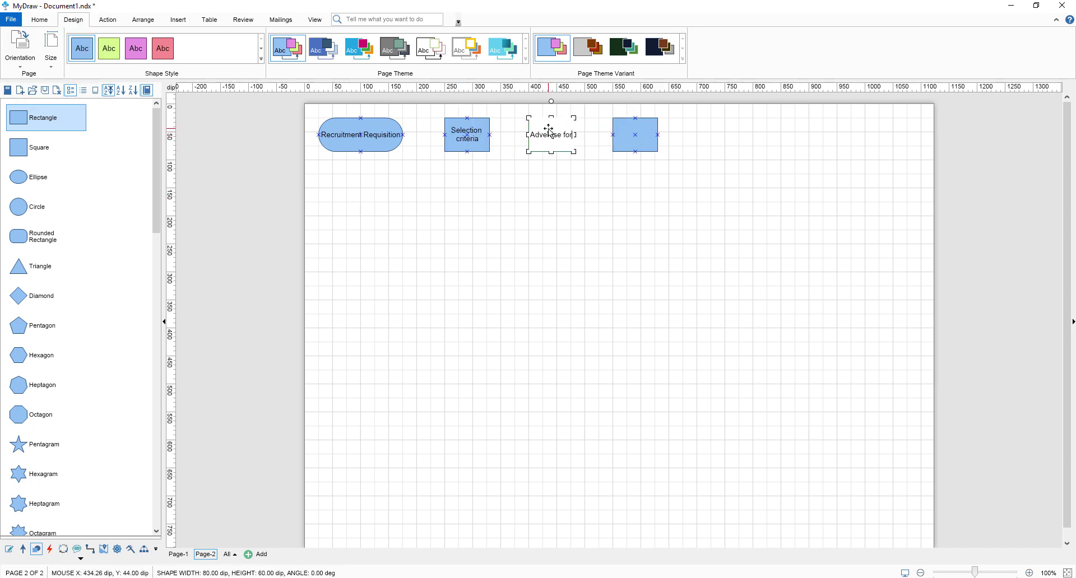
pyautogui.write(' the Job')
pyautogui.doubleClick(625, 134)
pyautogui.write('Recive applications')
pyautogui.click(630, 206)
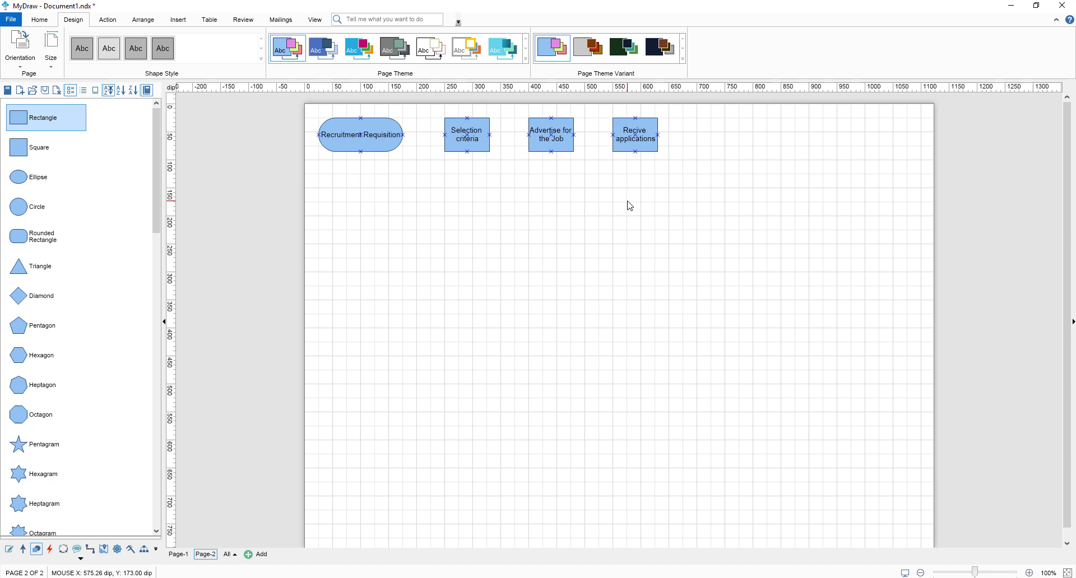
# Add a diamond about 110 dip wide at the end of the row, labelled "Categroize applications (A and B)"
pyautogui.moveTo(65, 296); pyautogui.dragTo(782, 183)
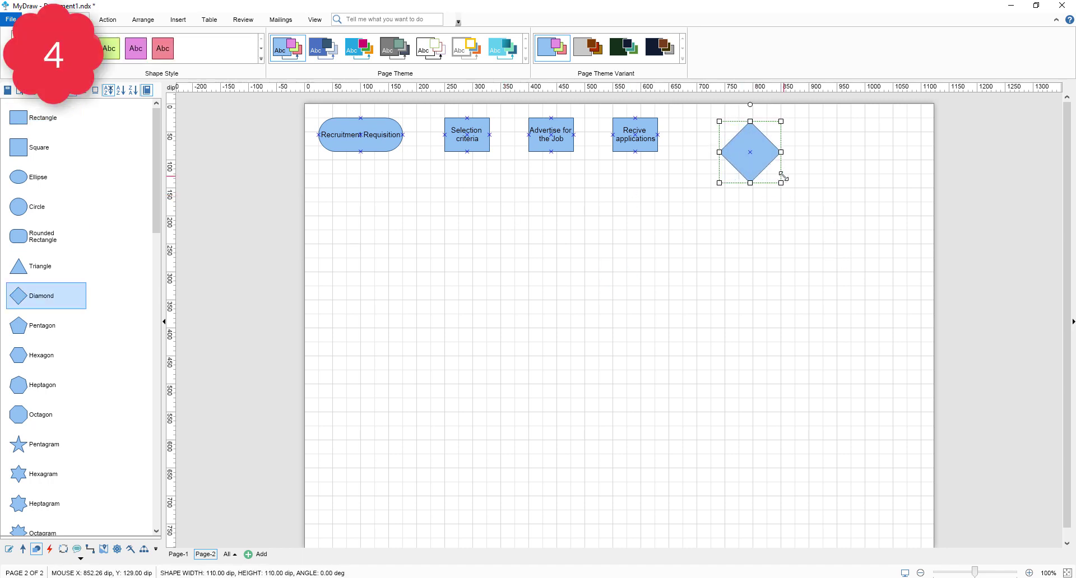
pyautogui.doubleClick(749, 147)
pyautogui.write('Categroize applications')
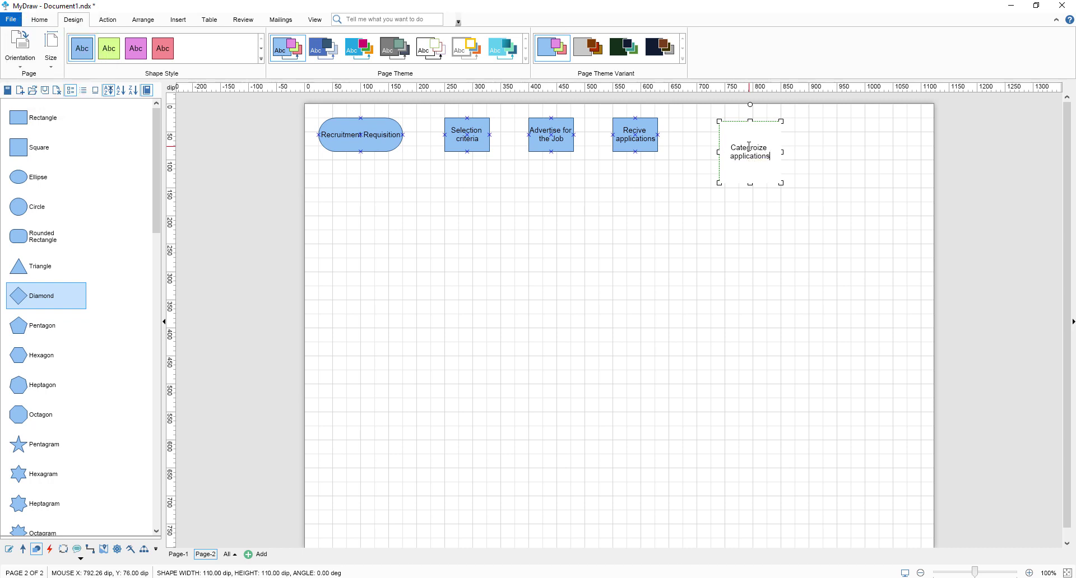
pyautogui.press('Return')
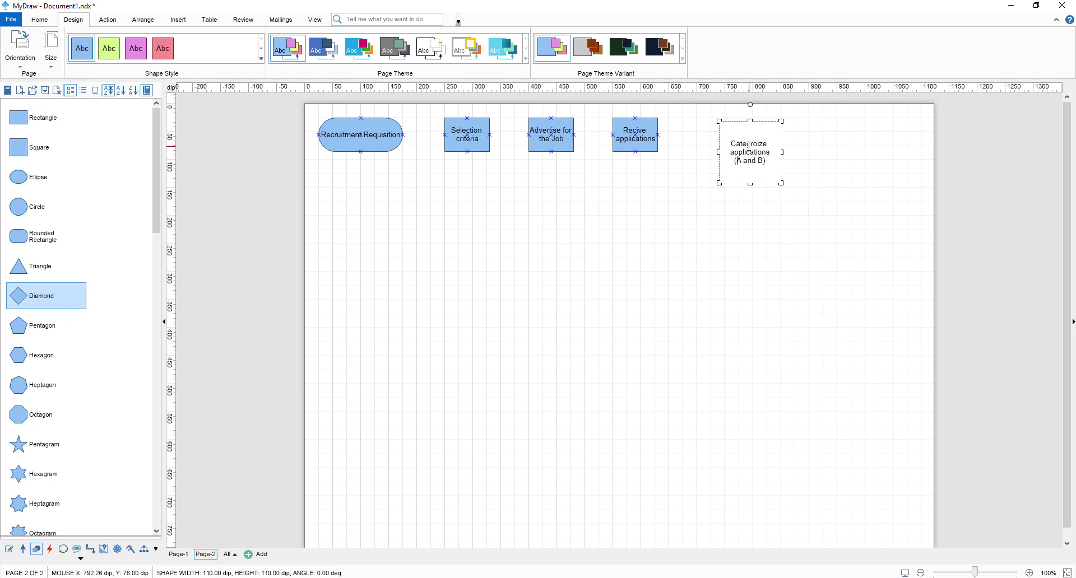
pyautogui.click(645, 213)
# Connect the shapes of the first row in sequence with arrows, from Recruitment Requisition through to the diamond
pyautogui.click(39, 20)
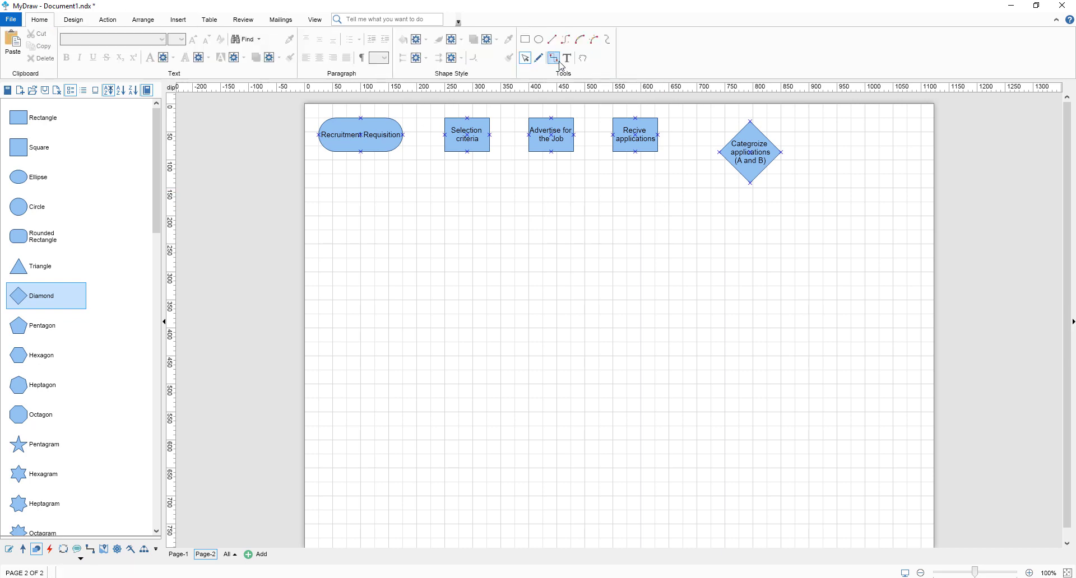
pyautogui.click(553, 58)
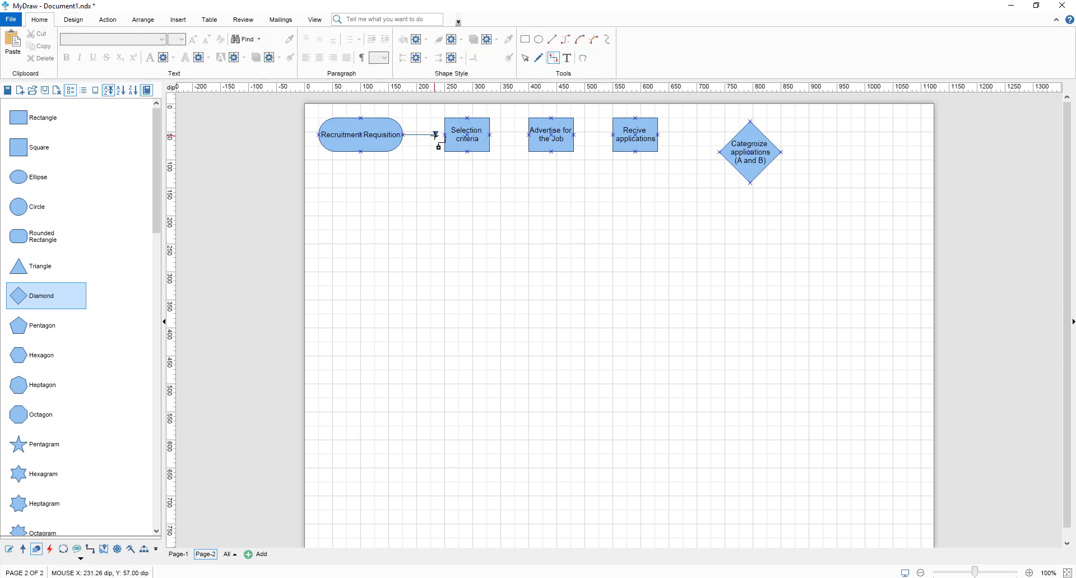
pyautogui.moveTo(436, 134)
pyautogui.mouseDown()
pyautogui.moveTo(613, 135)
pyautogui.moveTo(720, 152)
pyautogui.mouseUp()
pyautogui.press('Escape')
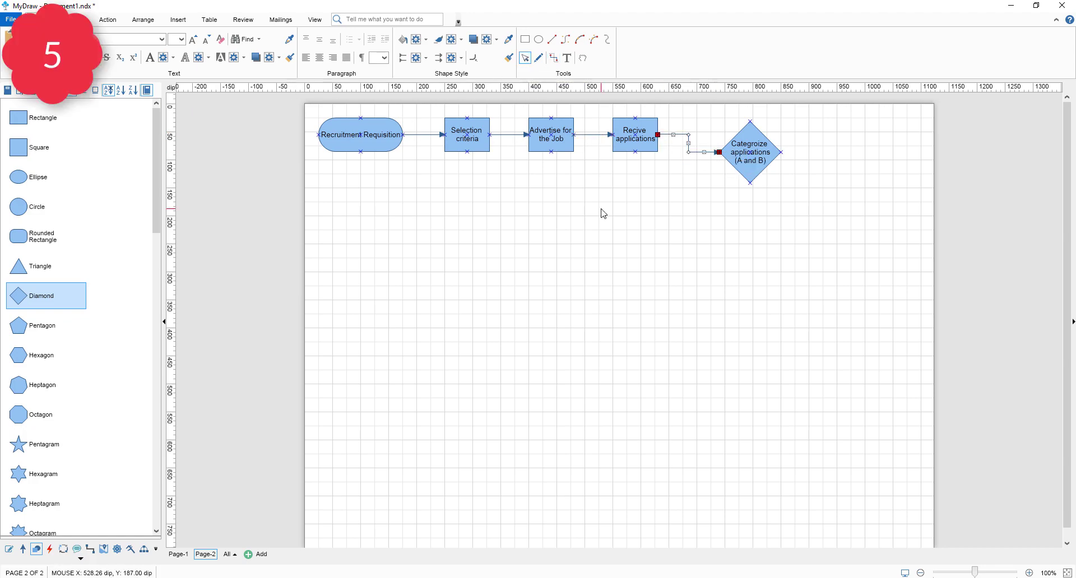
# Add two rectangles below the diamond on either side, labelled "Suitable for the Job" and "Unsuitable for the Job"
pyautogui.moveTo(59, 123); pyautogui.dragTo(864, 211)
pyautogui.doubleClick(634, 205)
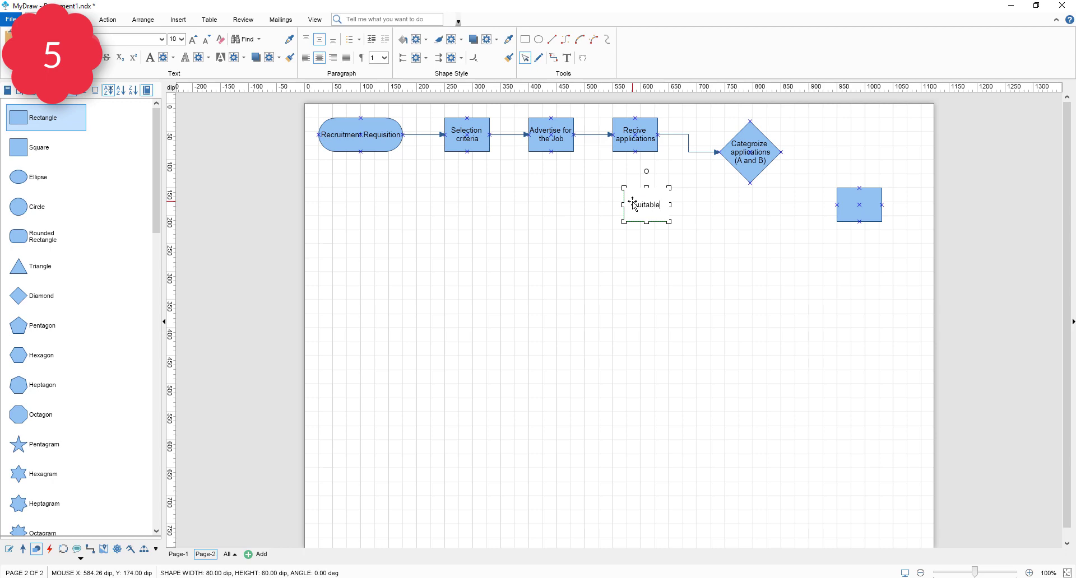
pyautogui.write('Suitable fot')
pyautogui.press('BackSpace')
pyautogui.press('BackSpace')
pyautogui.write('r the Job')
pyautogui.doubleClick(868, 196)
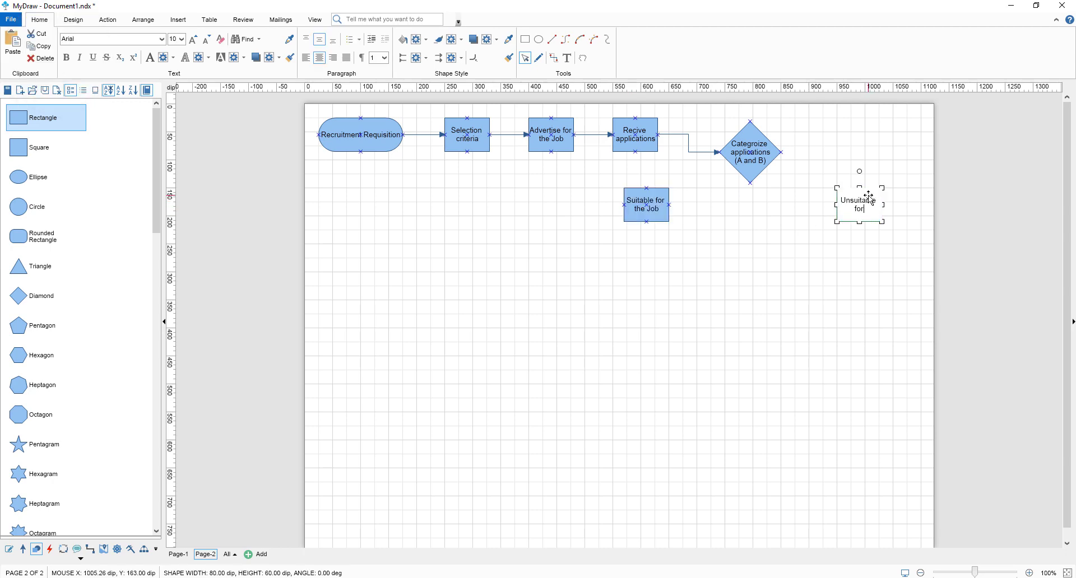
pyautogui.write('Unsuitable for the Job')
pyautogui.click(790, 199)
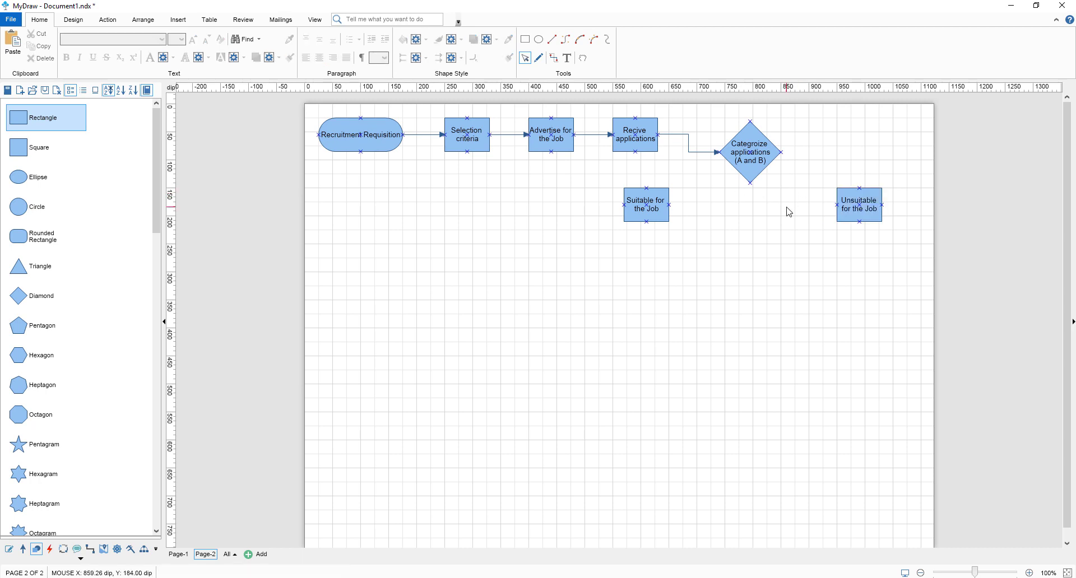
# Connect the diamond to the Suitable and Unsuitable boxes, and draw a connector down from the Unsuitable box
pyautogui.click(553, 58)
pyautogui.moveTo(750, 184); pyautogui.dragTo(669, 205)
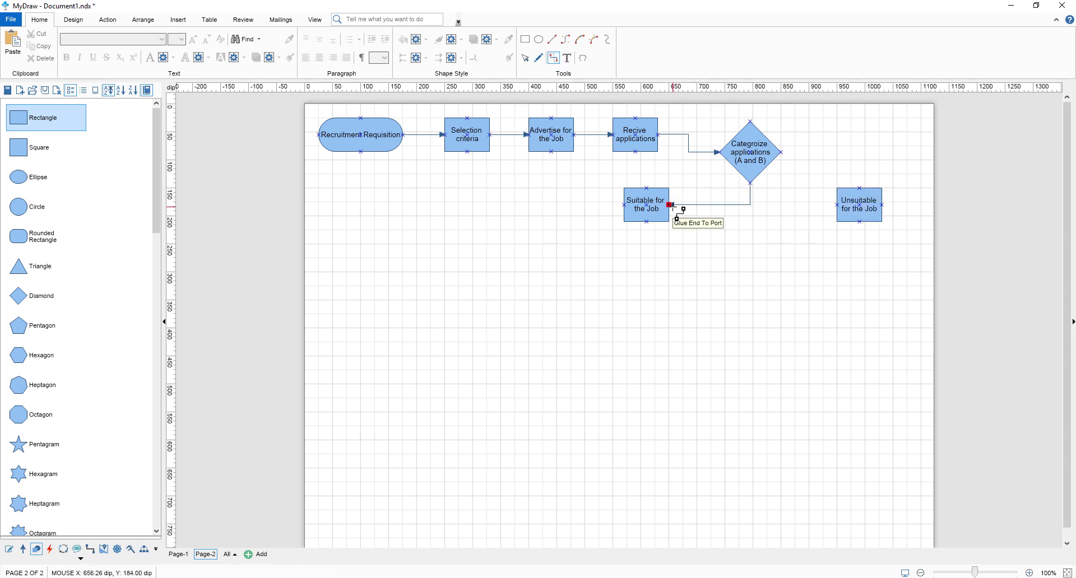
pyautogui.moveTo(751, 185)
pyautogui.mouseDown()
pyautogui.moveTo(837, 205)
pyautogui.moveTo(861, 300)
pyautogui.mouseUp()
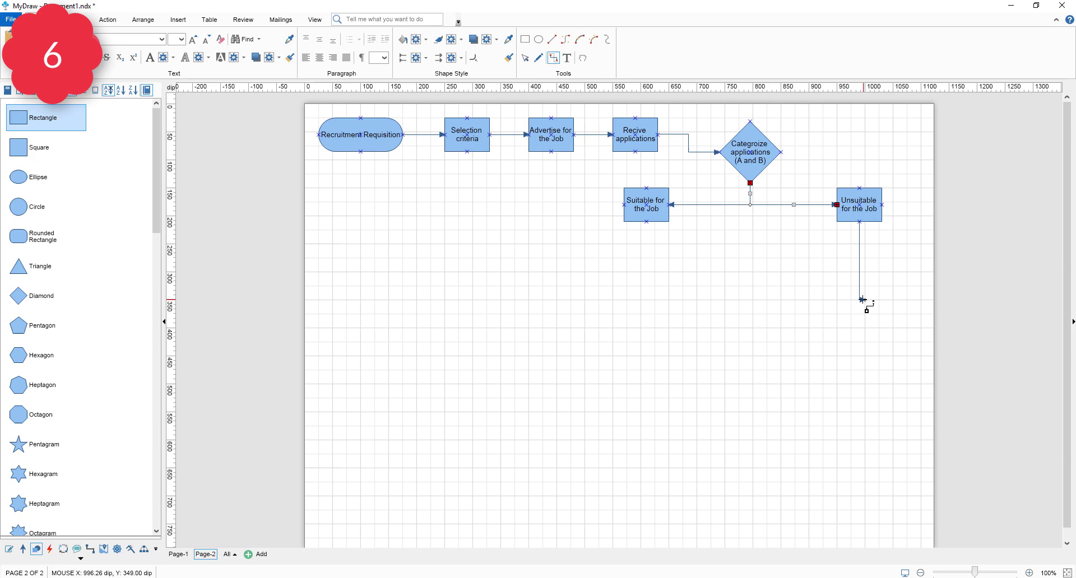
# Place a rounded rectangle about 133 by 60 dip labelled "Thank you mail" near the page bottom, at the end of the Unsuitable connector
pyautogui.moveTo(41, 247); pyautogui.dragTo(911, 458)
pyautogui.doubleClick(864, 325)
pyautogui.write('Thank you mail')
pyautogui.click(833, 312)
pyautogui.moveTo(875, 458)
pyautogui.mouseDown()
pyautogui.moveTo(850, 460)
pyautogui.moveTo(872, 476)
pyautogui.mouseUp()
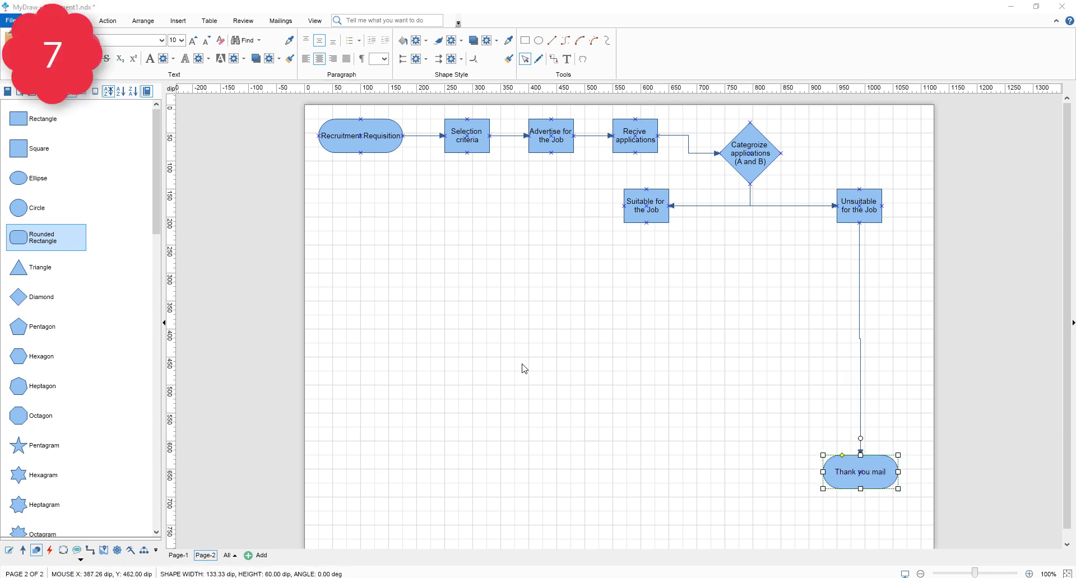
# Add a diamond about 125 dip wide labelled "Asses against criteria" below the Suitable for the Job box and connect the two
pyautogui.moveTo(34, 297); pyautogui.dragTo(648, 299)
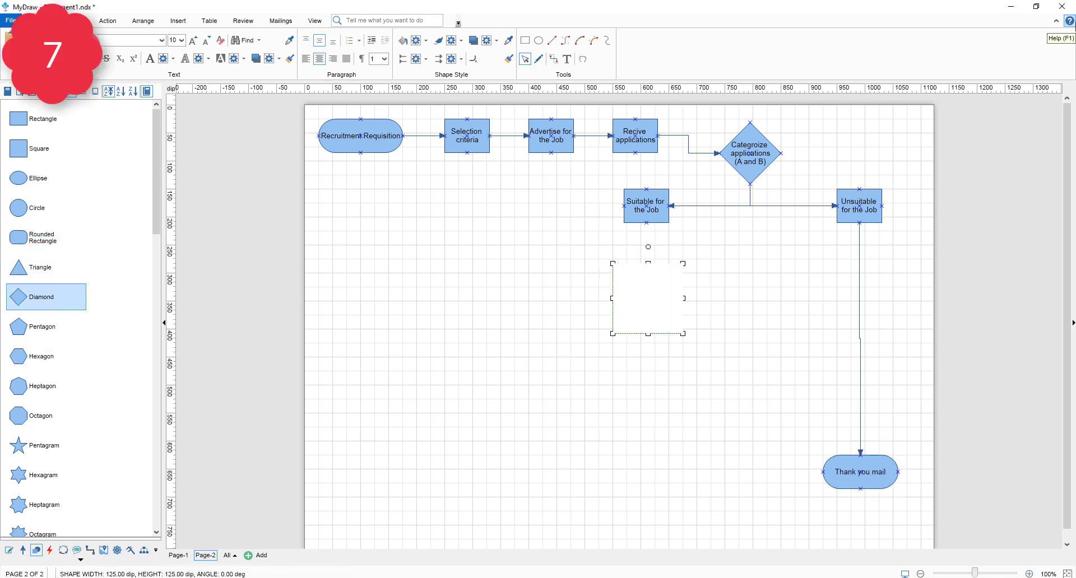
pyautogui.write('Asses against criteria')
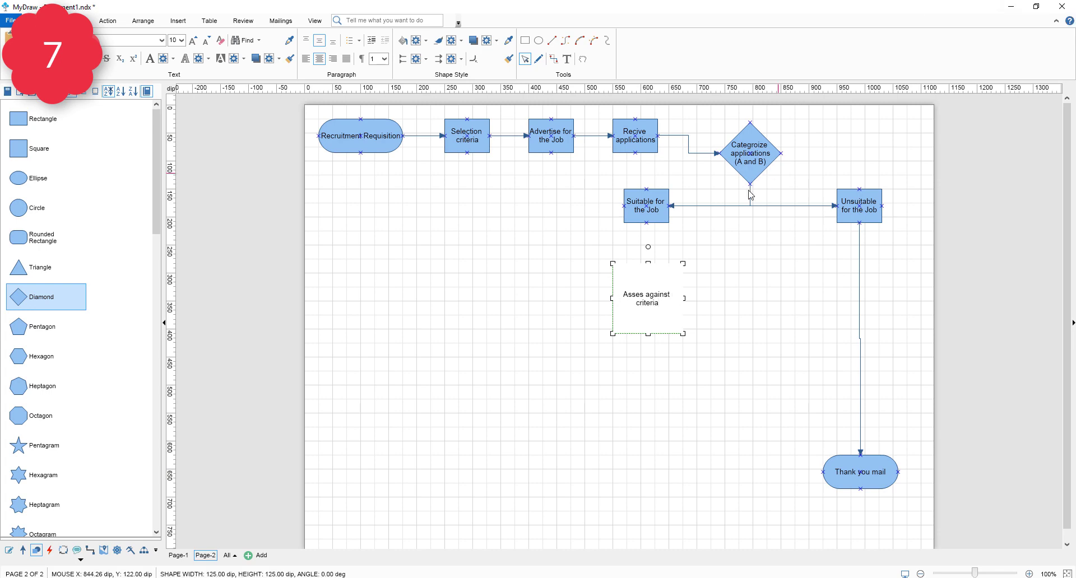
pyautogui.click(578, 293)
pyautogui.click(553, 59)
pyautogui.moveTo(646, 222); pyautogui.dragTo(647, 264)
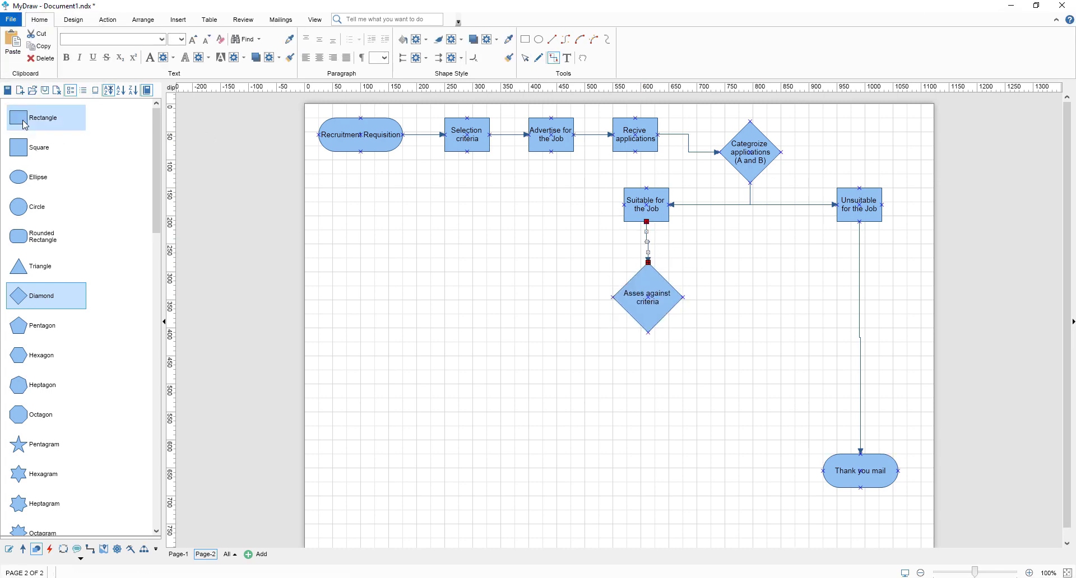
# Add a rectangle labelled "Interview candidates" to the left of the assessment diamond and connect the diamond to it
pyautogui.moveTo(33, 119); pyautogui.dragTo(466, 303)
pyautogui.write('Interview candidates')
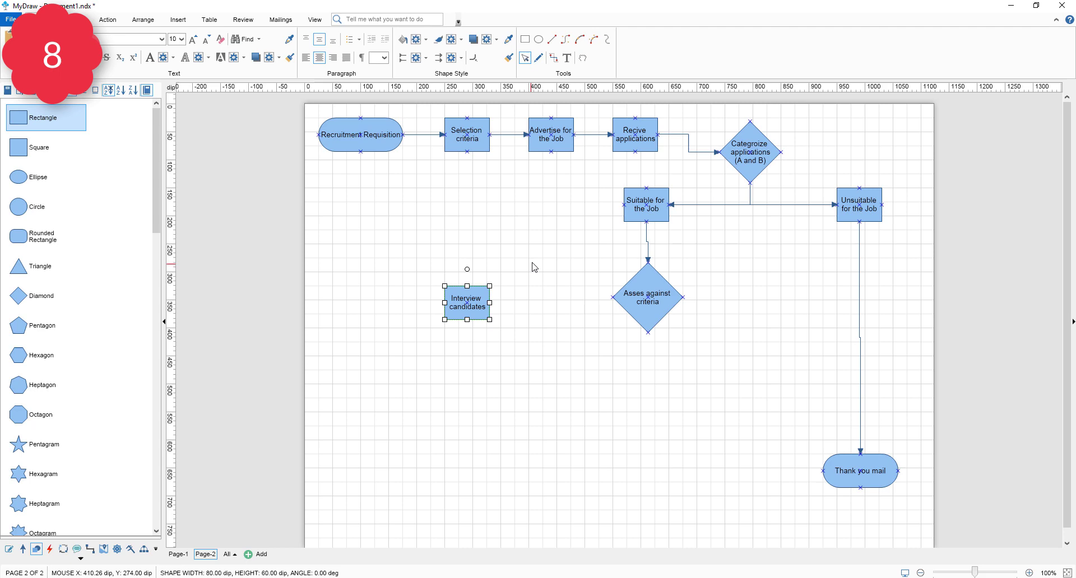
pyautogui.moveTo(613, 297); pyautogui.dragTo(490, 303)
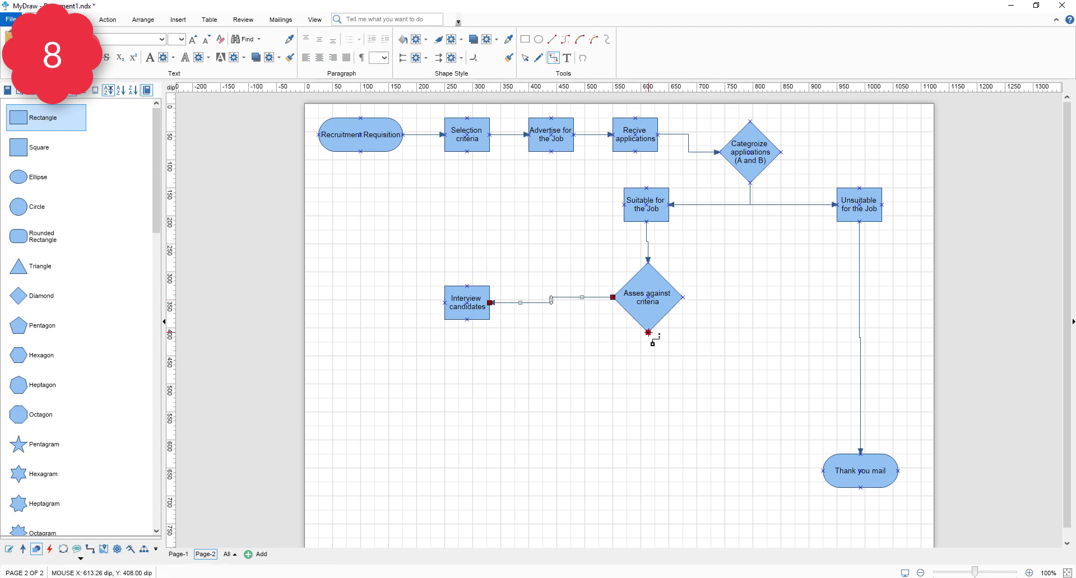
# Connect the assessment diamond to Thank you mail with the label "No", and label its Interview candidates connector "Yes"
pyautogui.moveTo(682, 297); pyautogui.dragTo(823, 471)
pyautogui.write('No')
pyautogui.doubleClick(549, 299)
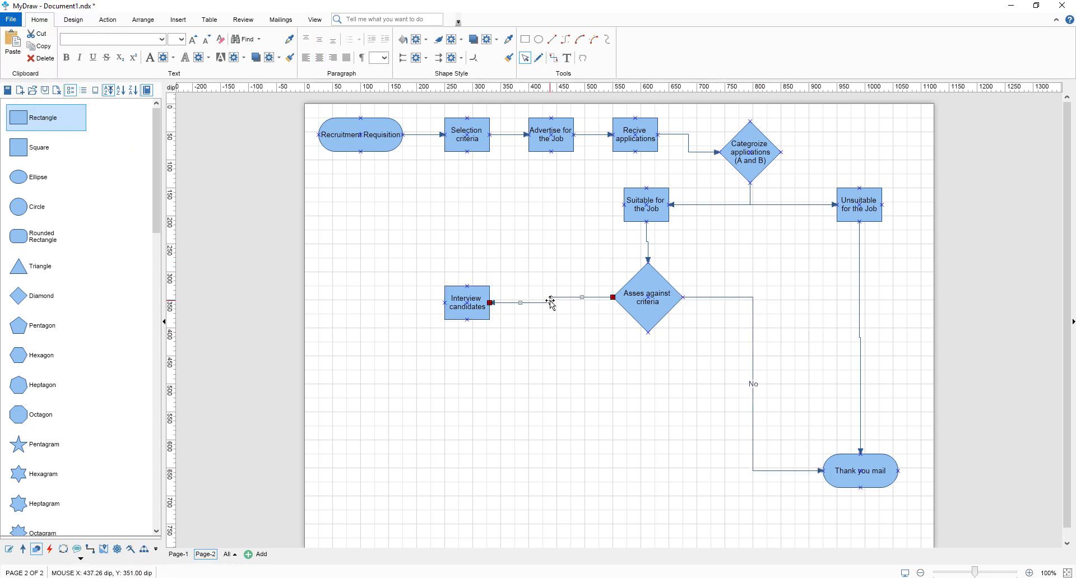
pyautogui.write('Yes')
# Align the Interview candidates box with the assessment diamond, and label the Suitable and Unsuitable branches A and B
pyautogui.moveTo(467, 302); pyautogui.dragTo(464, 297)
pyautogui.moveTo(665, 297); pyautogui.dragTo(662, 297)
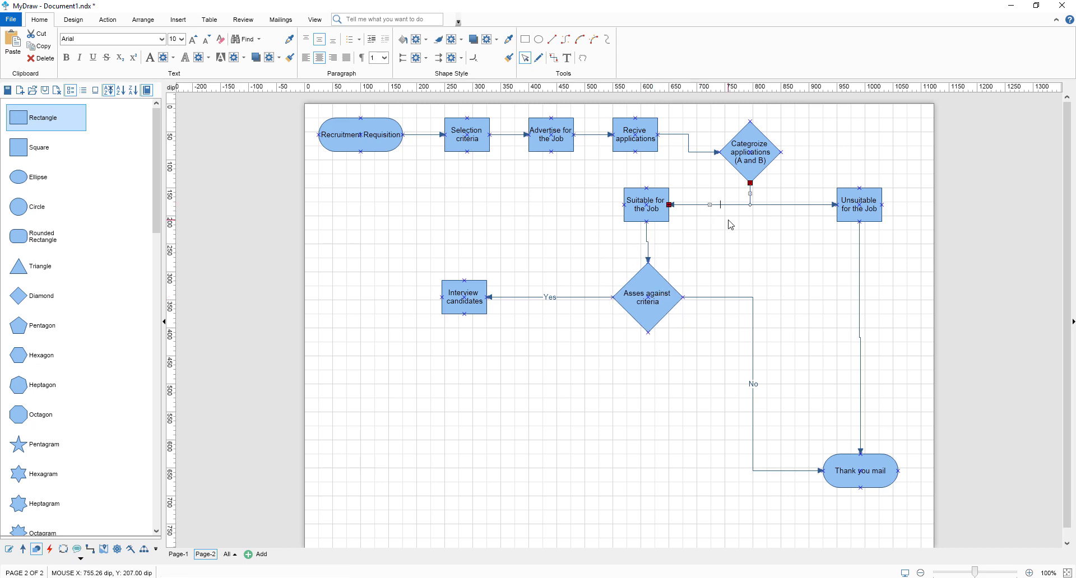
pyautogui.click(558, 329)
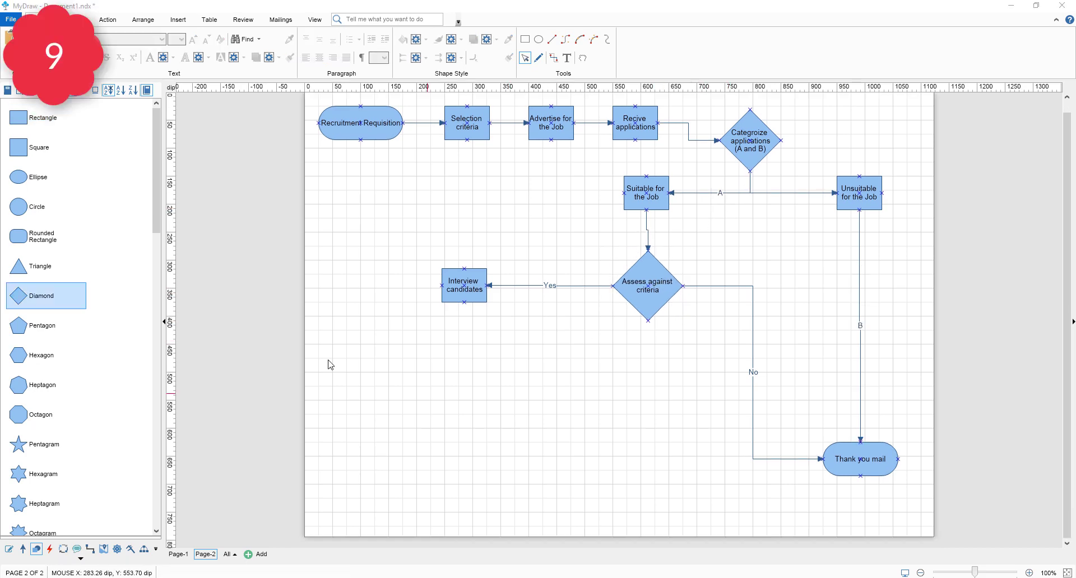
# Add a diamond below Interview candidates and copy the label "Assess against criteria" into it from the first assessment diamond
pyautogui.moveTo(41, 296); pyautogui.dragTo(468, 385)
pyautogui.doubleClick(663, 275)
pyautogui.hotkey('ctrl', 'c')
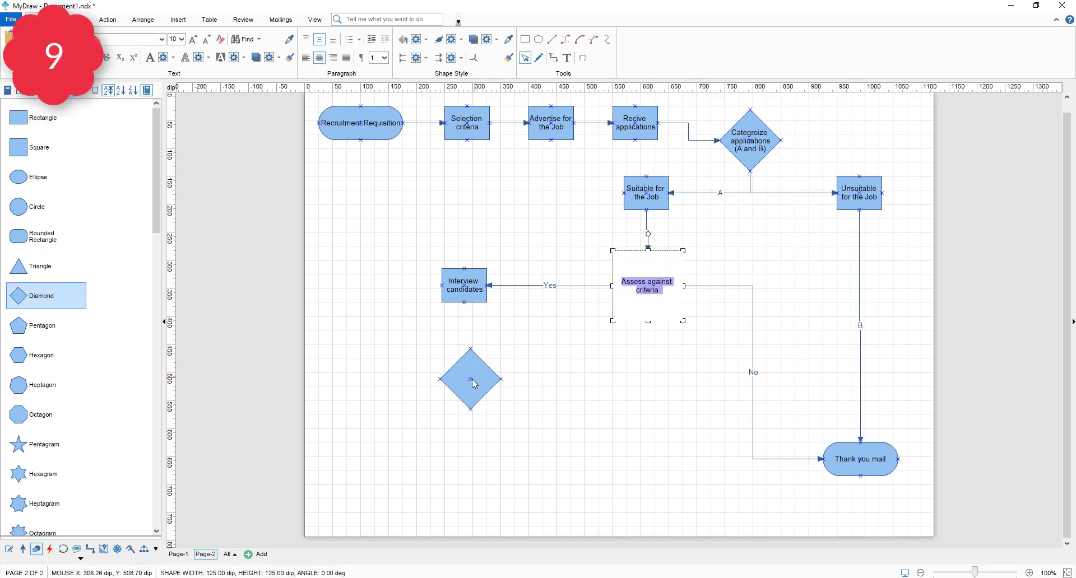
pyautogui.doubleClick(472, 380)
pyautogui.hotkey('ctrl', 'v')
pyautogui.click(382, 419)
# Add an 80 by 60 dip rectangle labelled "2nd interview" to the lower-left of the second assessment diamond
pyautogui.moveTo(46, 119); pyautogui.dragTo(498, 481)
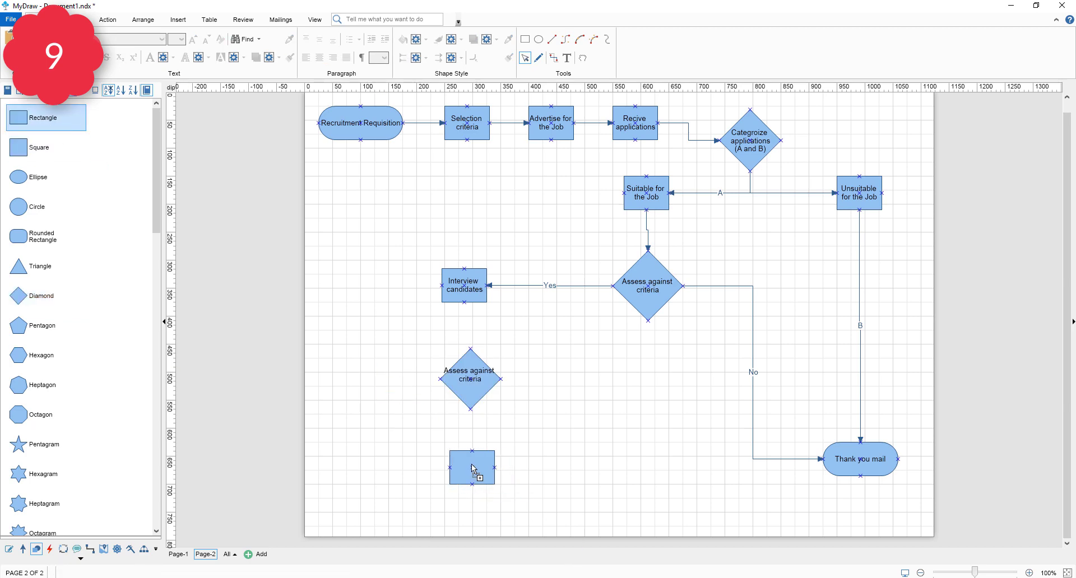
pyautogui.click(370, 421)
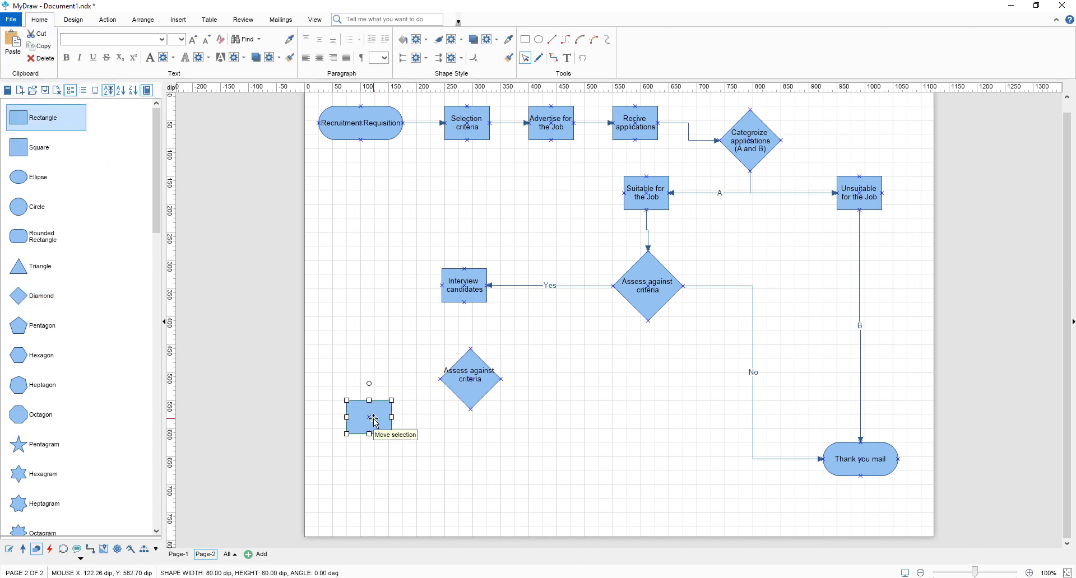
pyautogui.doubleClick(372, 418)
pyautogui.write('2nd interview')
pyautogui.press('Escape')
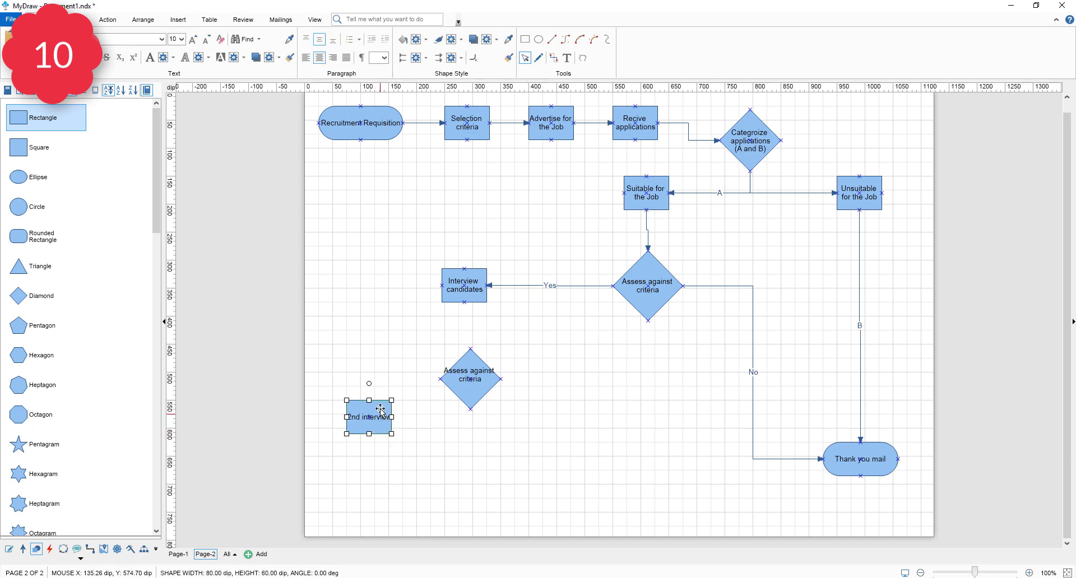
# Add a rounded rectangle labelled "Job Offer" near the page bottom, below the second assessment diamond, widened to about 155 dip
pyautogui.click(42, 236)
pyautogui.click(474, 505)
pyautogui.moveTo(496, 507); pyautogui.dragTo(538, 507)
pyautogui.doubleClick(515, 510)
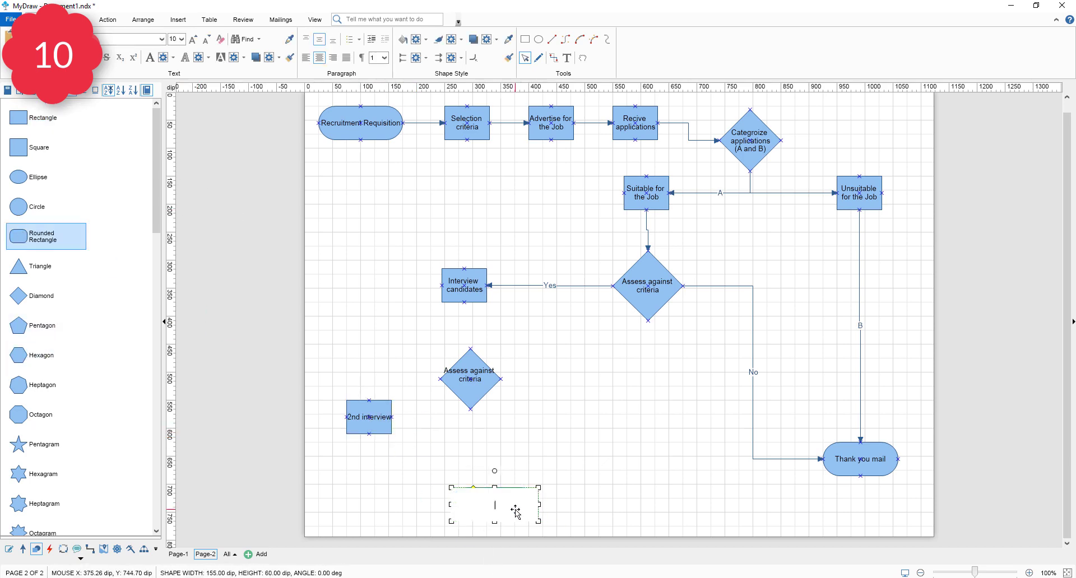
pyautogui.write('Job Offer')
pyautogui.click(576, 459)
# Connect Interview candidates to the second diamond, the diamond to 2nd interview and Thank you mail, and 2nd interview to Job Offer
pyautogui.click(553, 58)
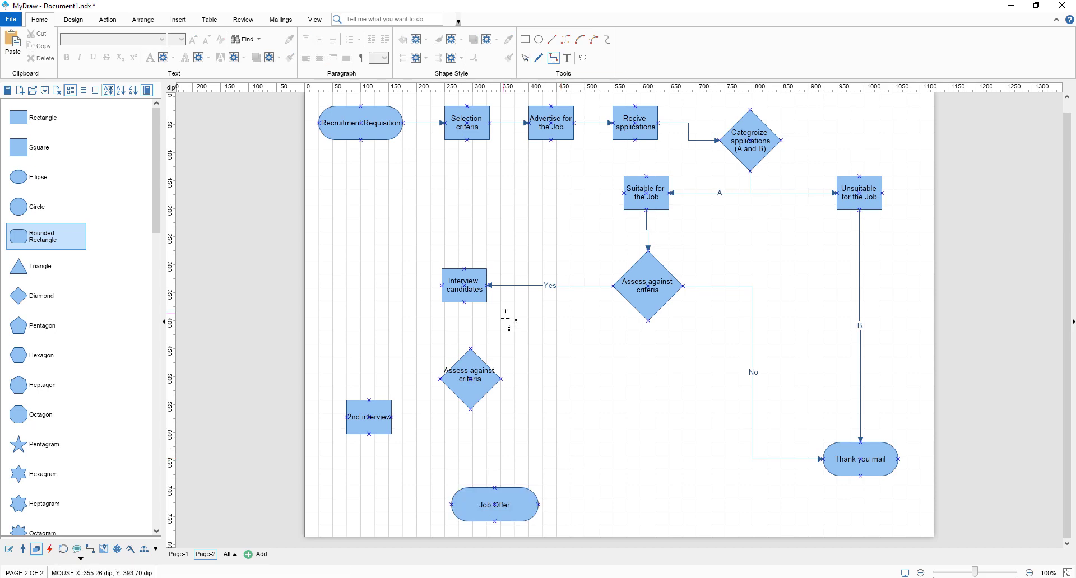
pyautogui.moveTo(471, 339); pyautogui.dragTo(369, 400)
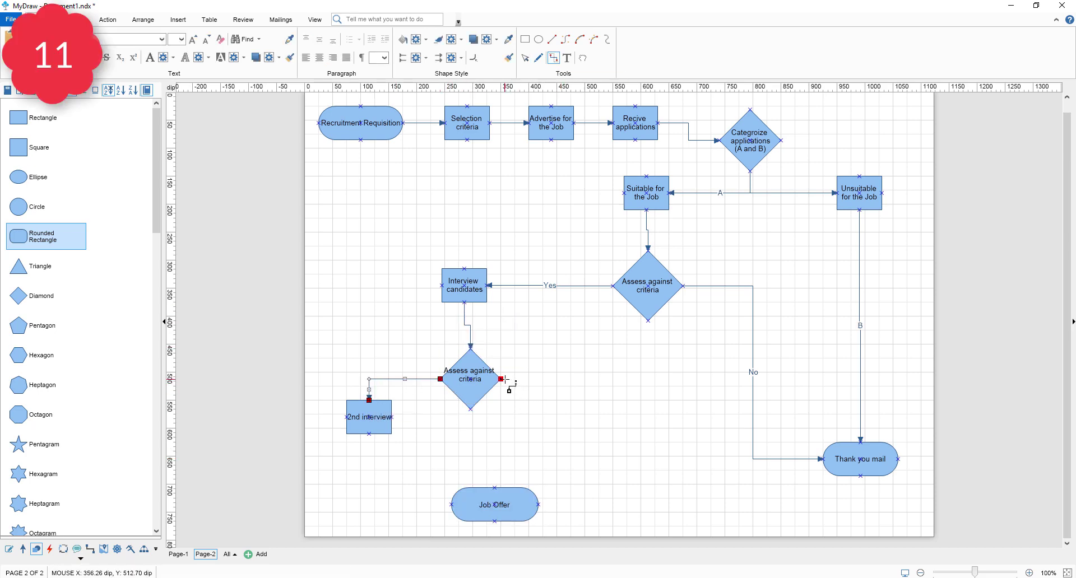
pyautogui.moveTo(505, 380); pyautogui.dragTo(861, 477)
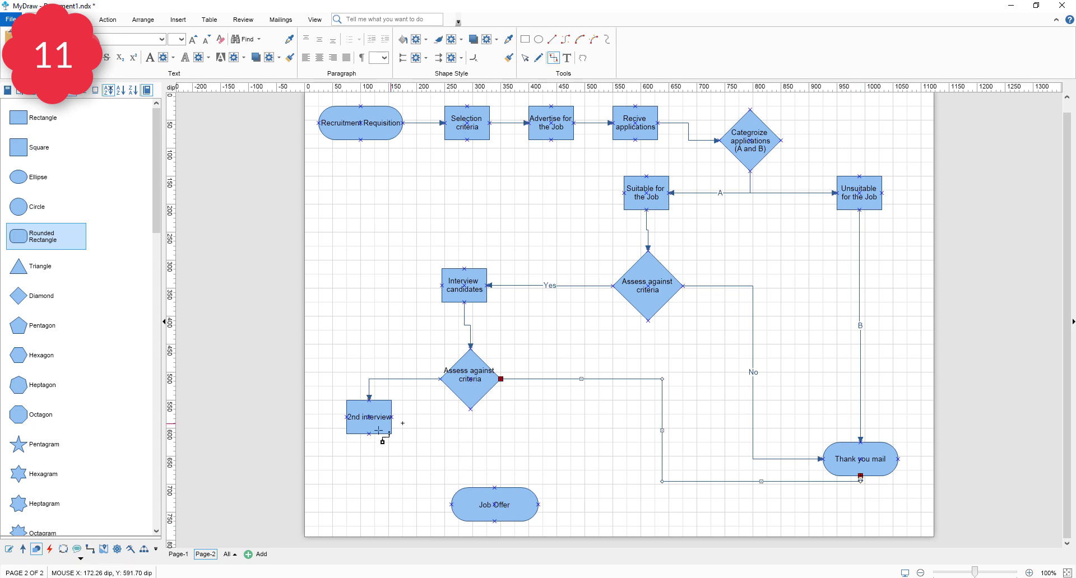
pyautogui.moveTo(379, 431); pyautogui.dragTo(451, 504)
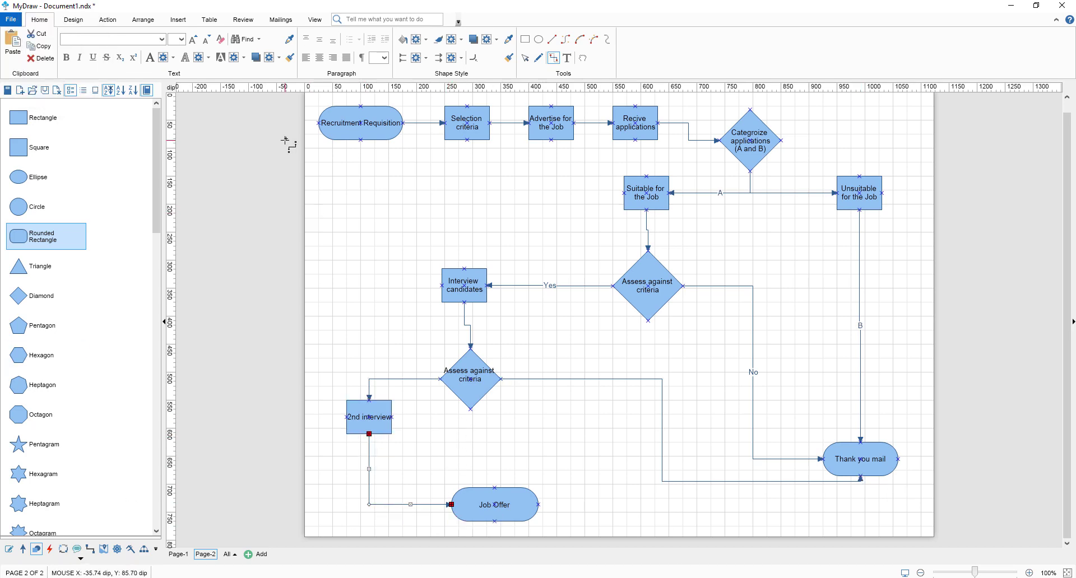
# Label the second diamond's connector to Thank you mail "No" and the connector into Job Offer "Yes"
pyautogui.click(525, 57)
pyautogui.doubleClick(593, 379)
pyautogui.write('No')
pyautogui.doubleClick(408, 505)
pyautogui.write('Yes')
pyautogui.click(685, 369)
pyautogui.click(857, 481)
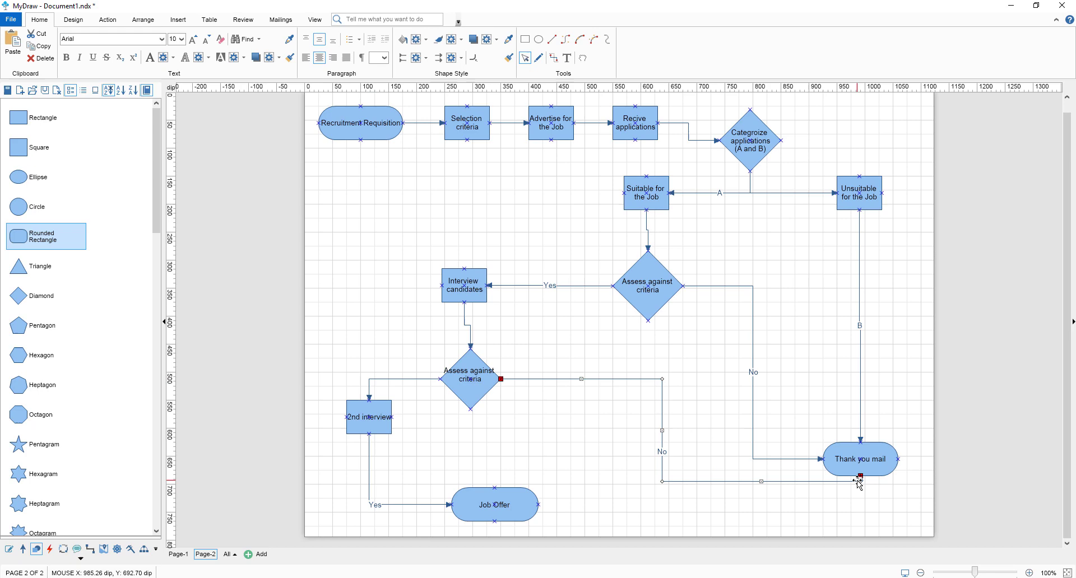
# Fill the Recruitment Requisition shape with a solid light green theme color
pyautogui.click(361, 123)
pyautogui.click(426, 39)
pyautogui.click(486, 159)
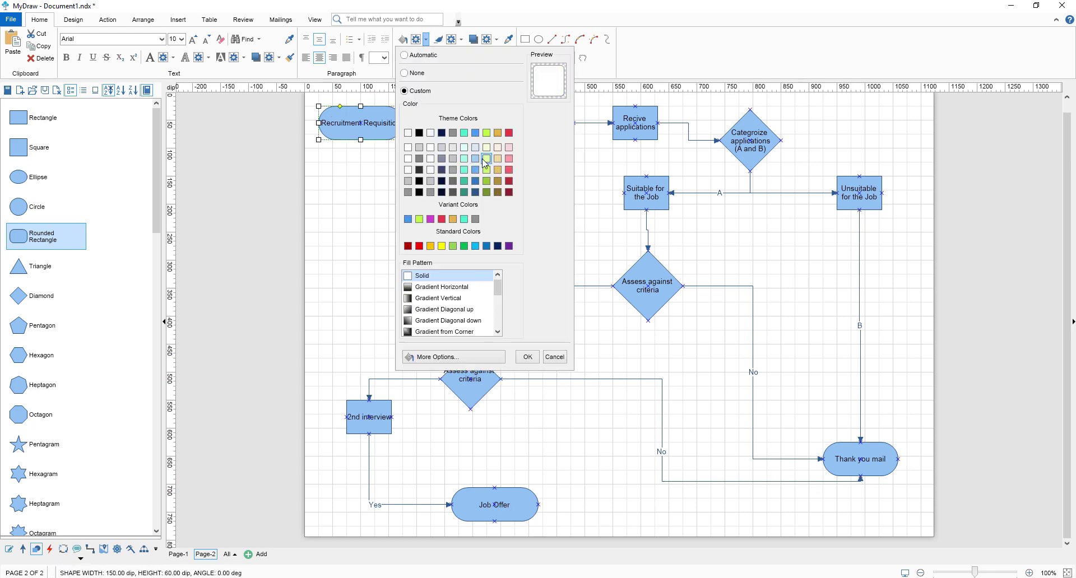
pyautogui.click(527, 357)
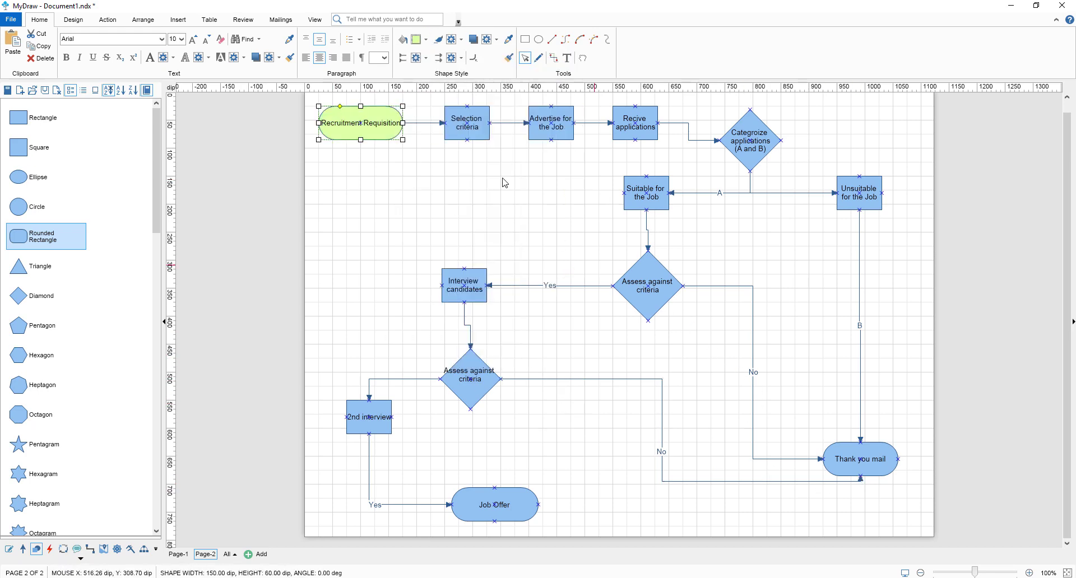
# Fill Thank you mail with the same light green and give it and Recruitment Requisition a darker green solid outline, width 1
pyautogui.click(882, 472)
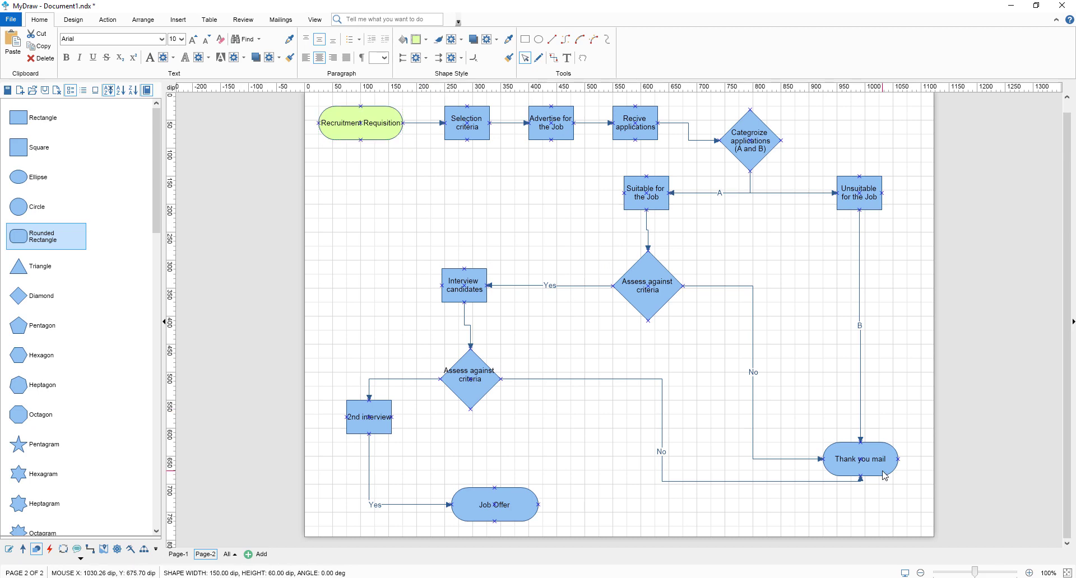
pyautogui.click(884, 476)
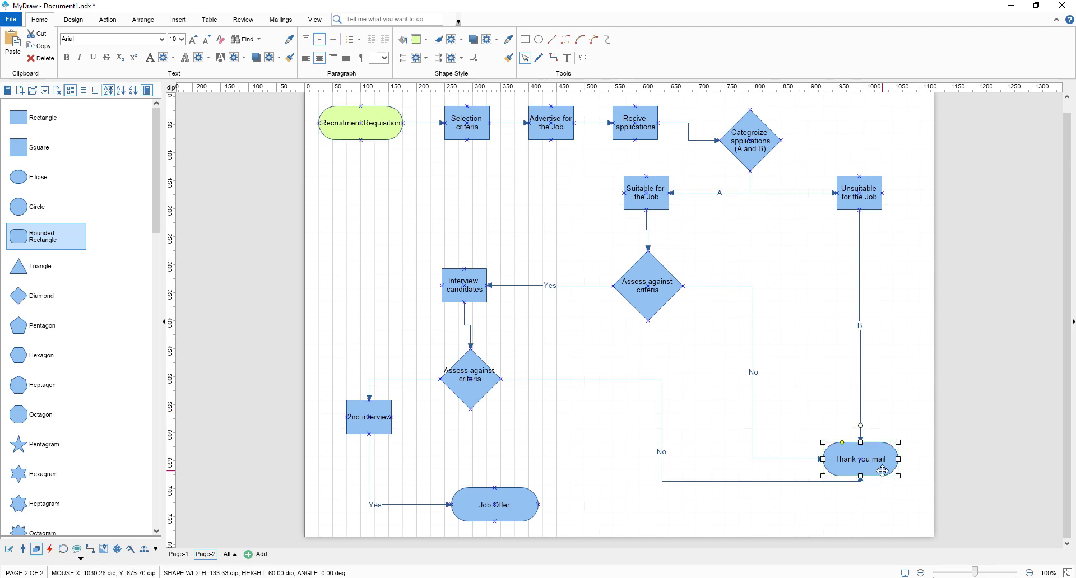
pyautogui.click(417, 41)
pyautogui.click(461, 40)
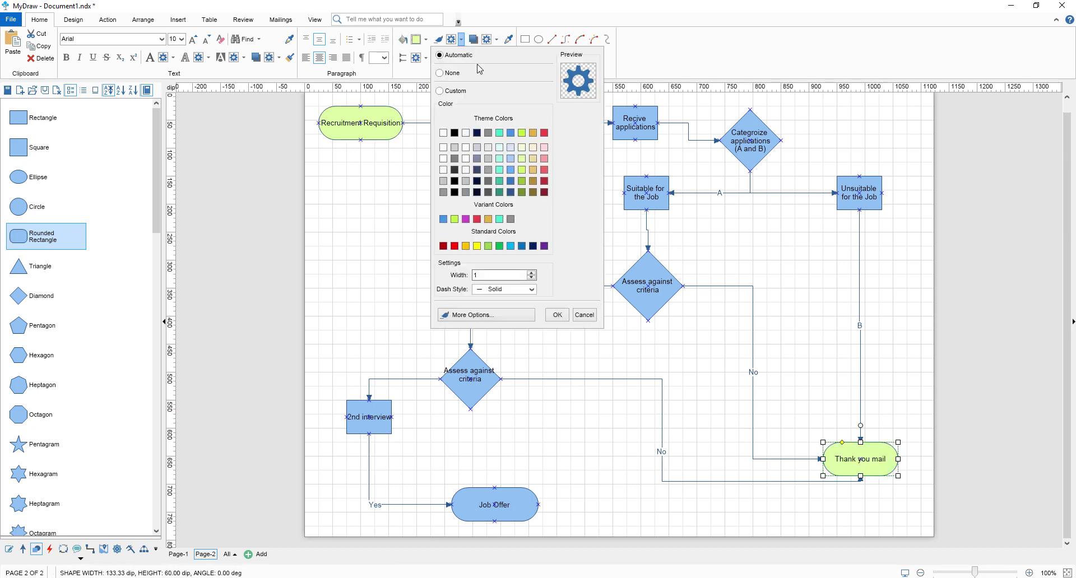
pyautogui.click(561, 315)
pyautogui.click(359, 130)
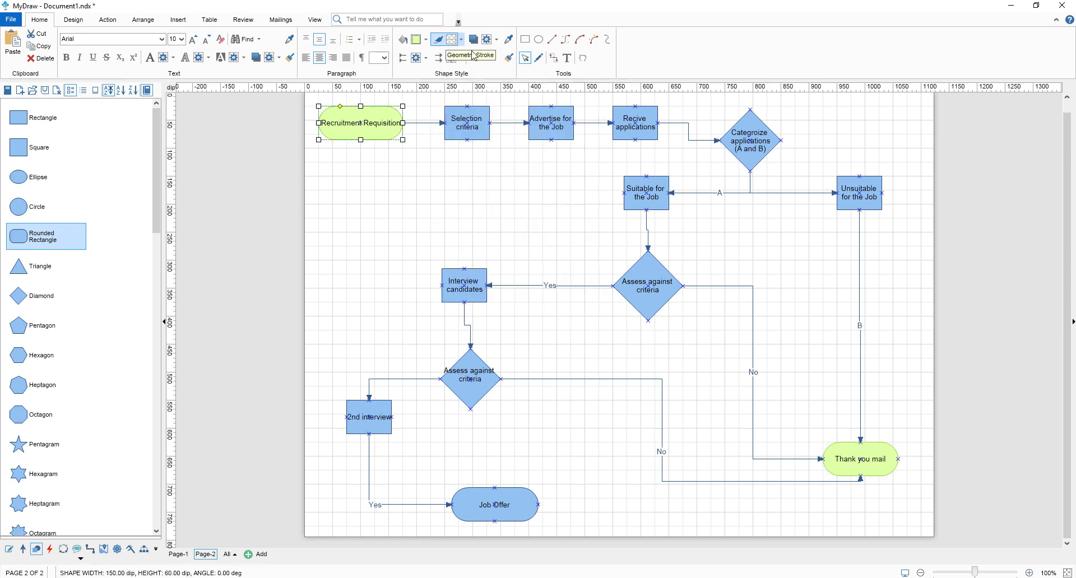
# Fill the Selection criteria rectangle with the lightest orange theme tint and give it a matching pale outline
pyautogui.click(473, 130)
pyautogui.click(426, 40)
pyautogui.click(487, 148)
pyautogui.click(526, 357)
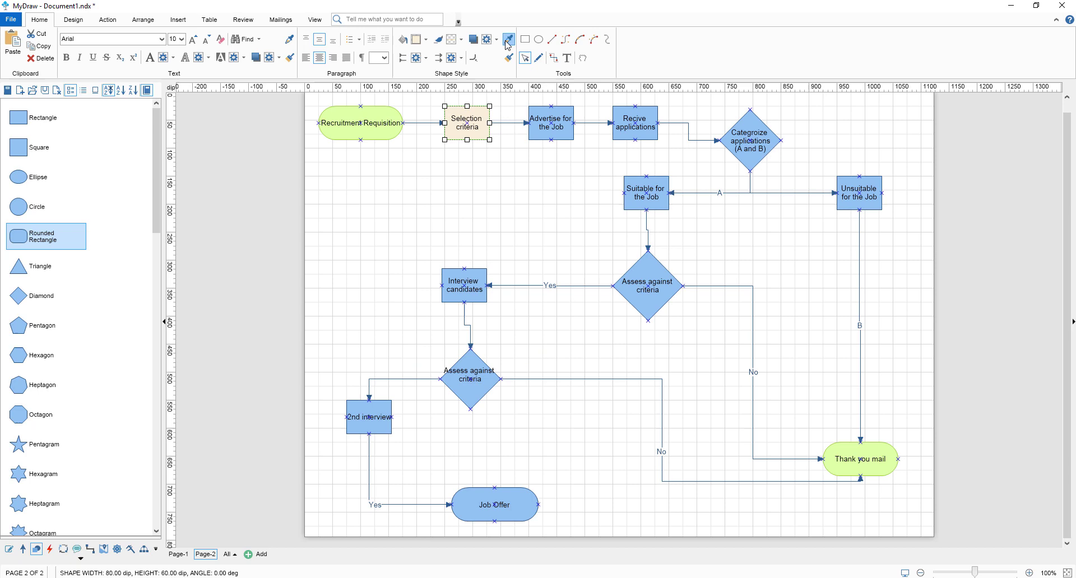
# Copy Selection criteria's formatting to the other six process rectangles, and Recruitment Requisition's formatting to Job Offer
pyautogui.click(551, 125)
pyautogui.click(635, 124)
pyautogui.click(646, 193)
pyautogui.click(859, 194)
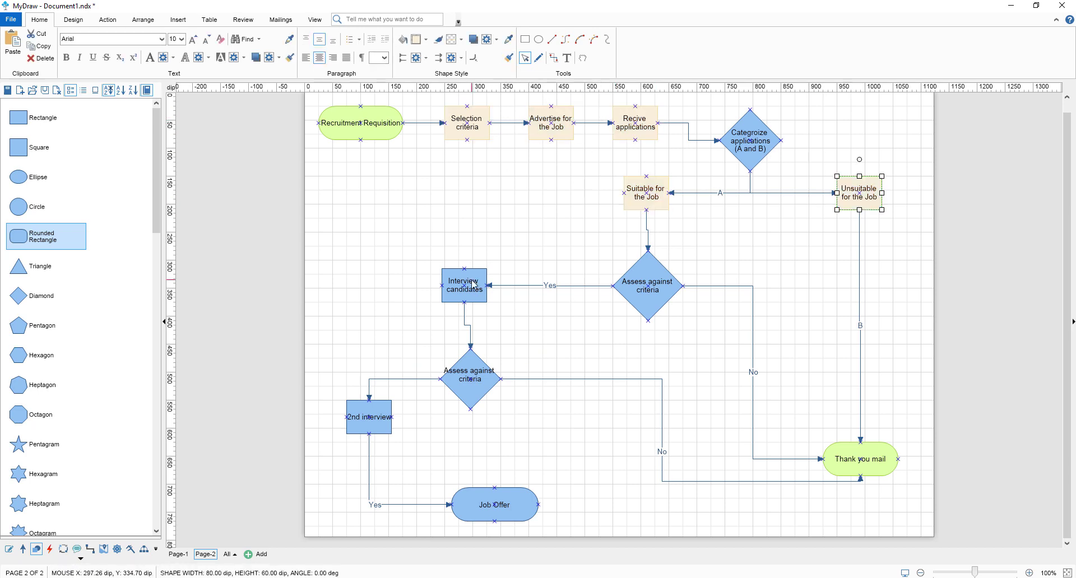
pyautogui.click(473, 285)
pyautogui.click(369, 417)
pyautogui.click(361, 122)
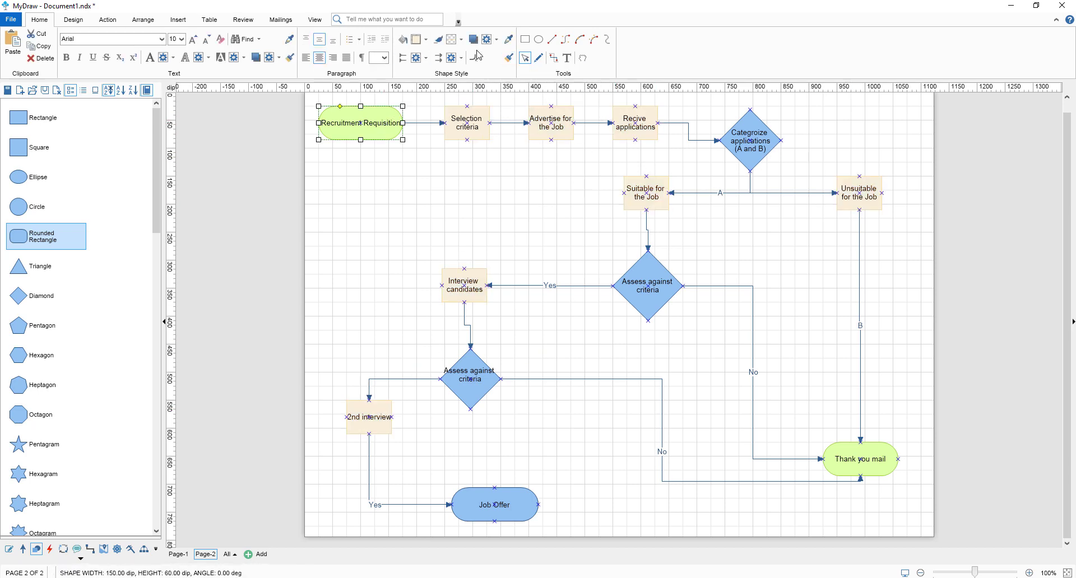
pyautogui.click(495, 505)
# Give the application categorizing diamond a light red fill with a darker outline, and copy its formatting to both assessment diamonds
pyautogui.click(750, 140)
pyautogui.click(425, 39)
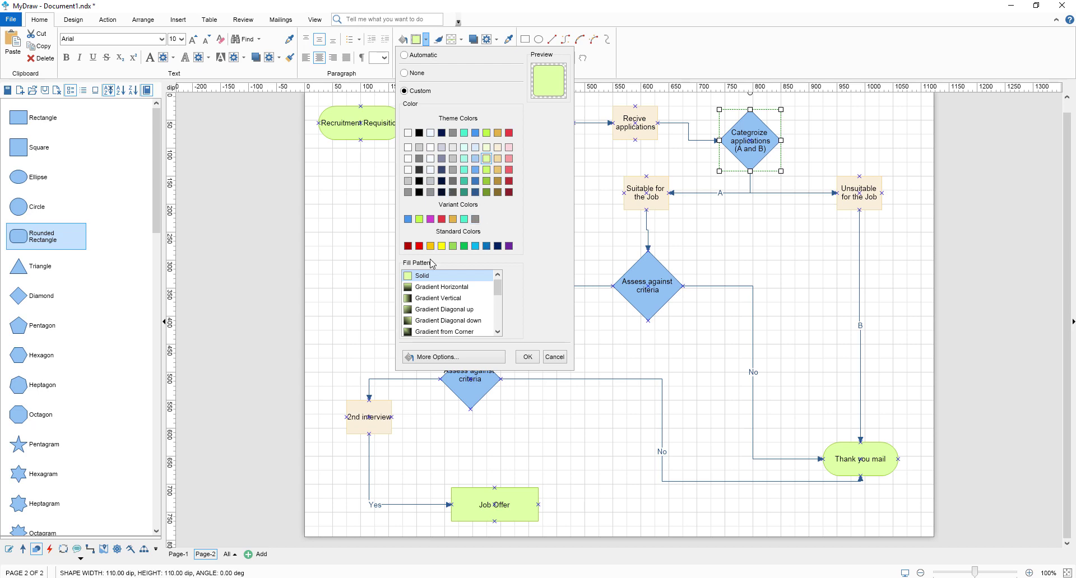
pyautogui.click(509, 159)
pyautogui.click(527, 357)
pyautogui.click(460, 39)
pyautogui.click(557, 315)
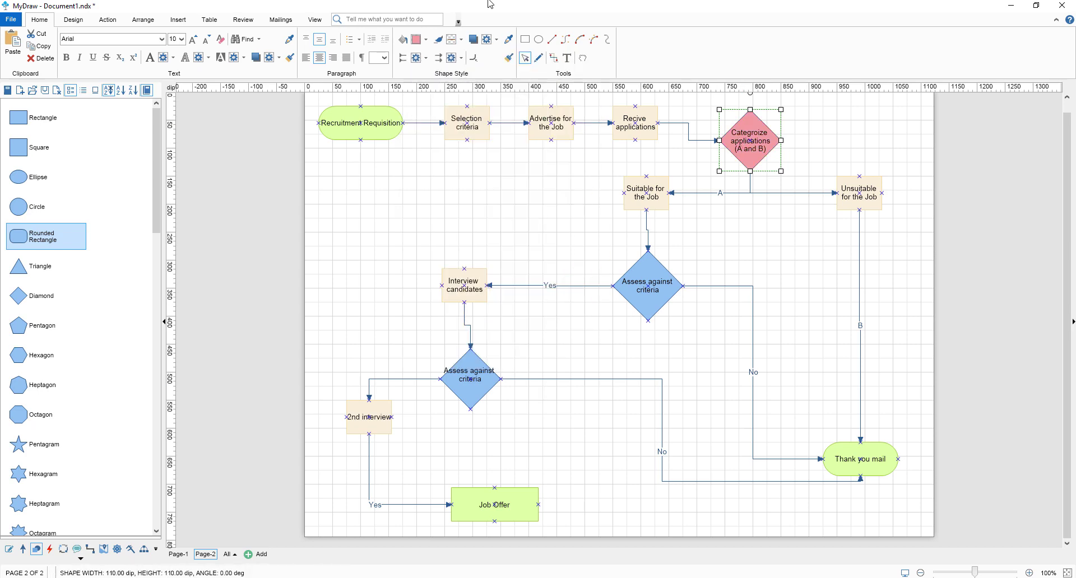
pyautogui.click(470, 378)
pyautogui.click(647, 286)
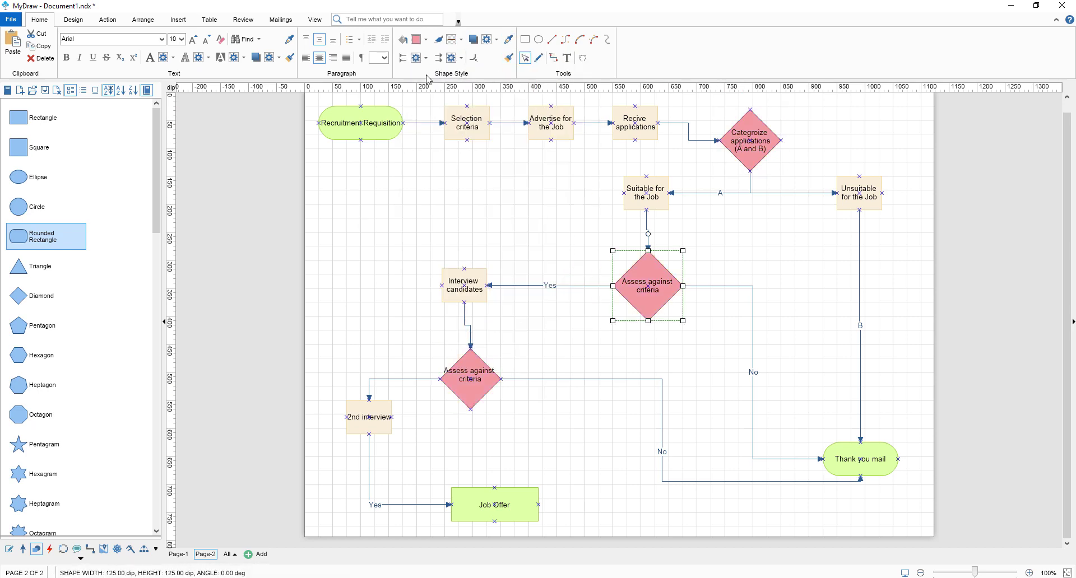
# Enlarge the lower assessment diamond, shrink the upper one slightly, and enlarge the application categorizing diamond to about 135 by 135 dip
pyautogui.click(476, 372)
pyautogui.moveTo(501, 349); pyautogui.dragTo(519, 330)
pyautogui.click(660, 259)
pyautogui.moveTo(683, 250); pyautogui.dragTo(678, 274)
pyautogui.click(748, 151)
pyautogui.moveTo(780, 109); pyautogui.dragTo(794, 97)
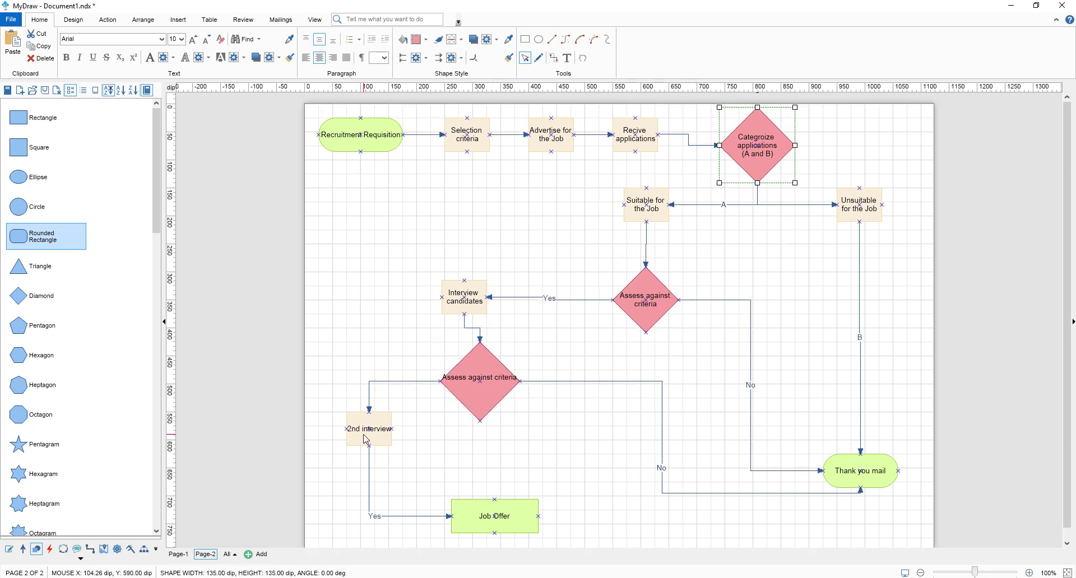